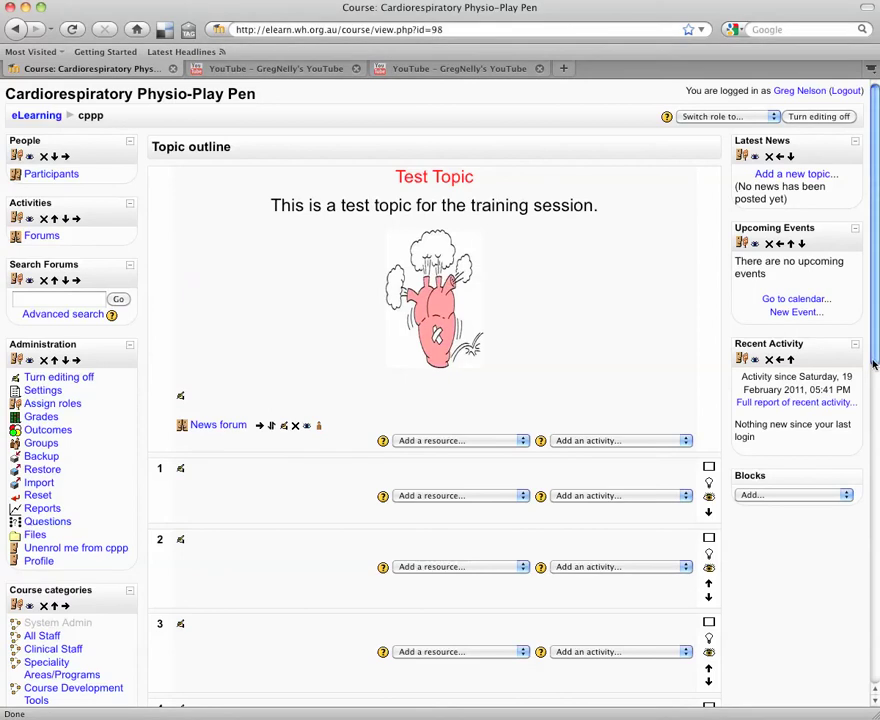
Step: Add a link to a file or web site in the Test Topic section and name the resource "Test word doc"
drag(873, 380, 861, 334)
click(404, 441)
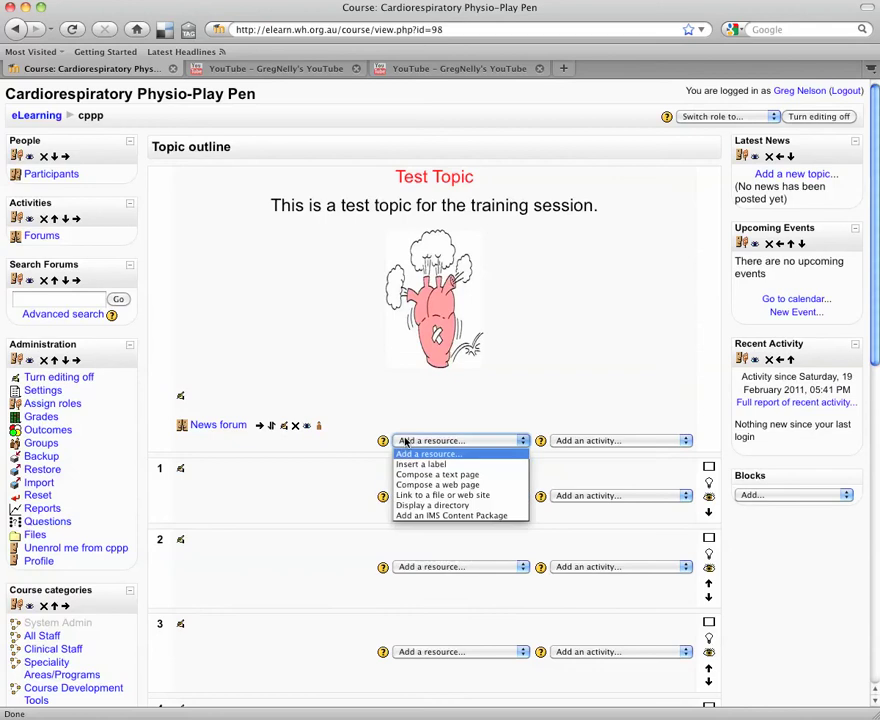
click(468, 497)
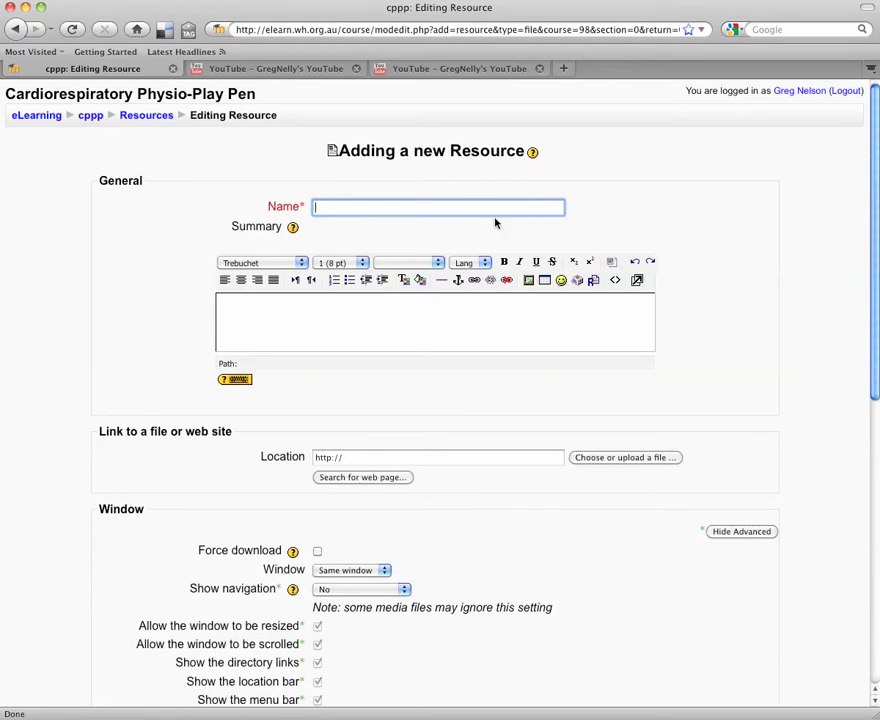
click(332, 207)
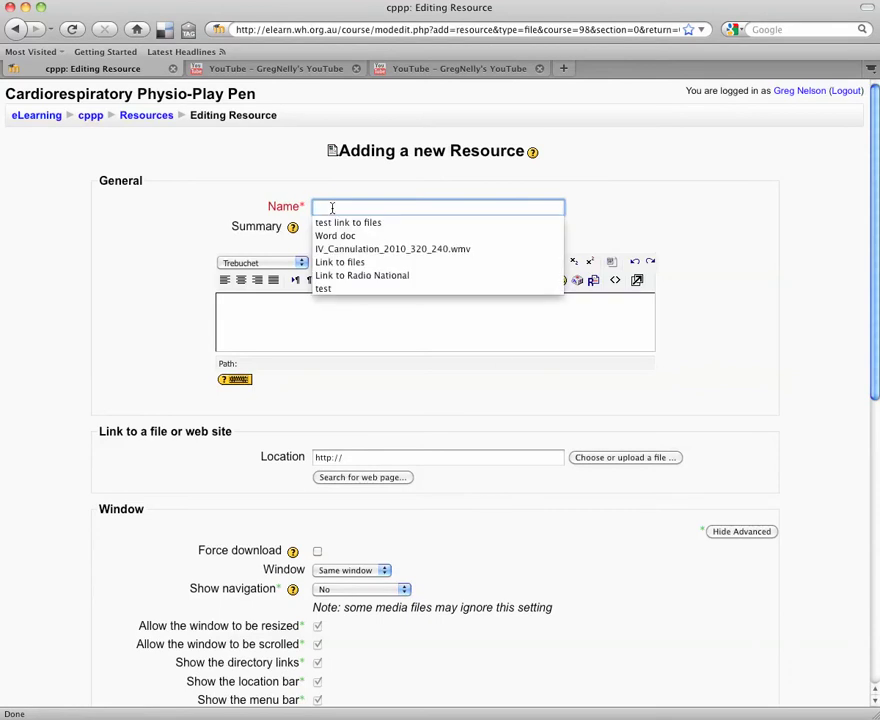
click(338, 237)
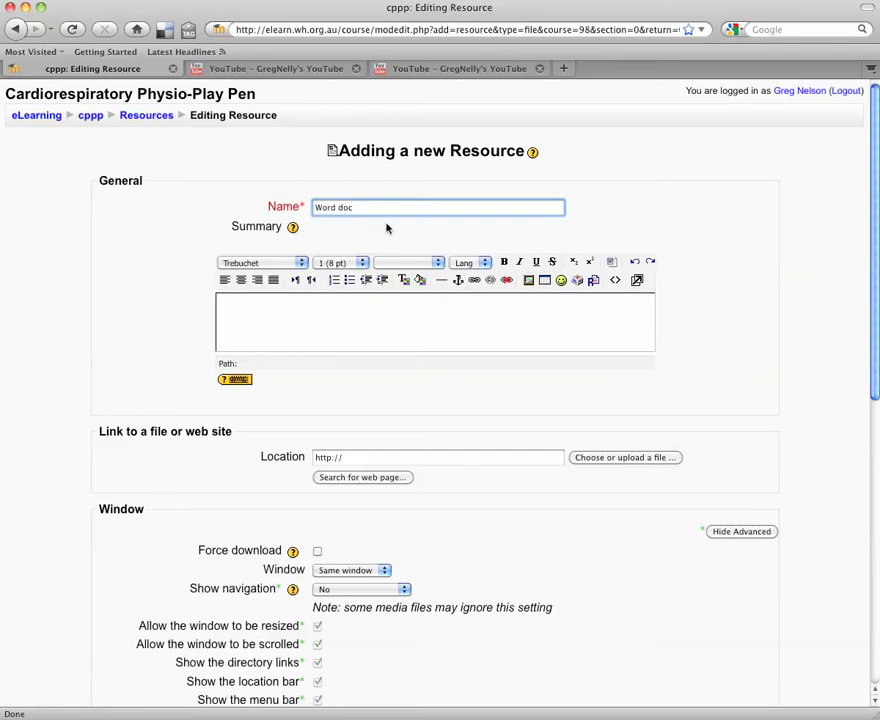
drag(363, 210, 292, 207)
text(Test)
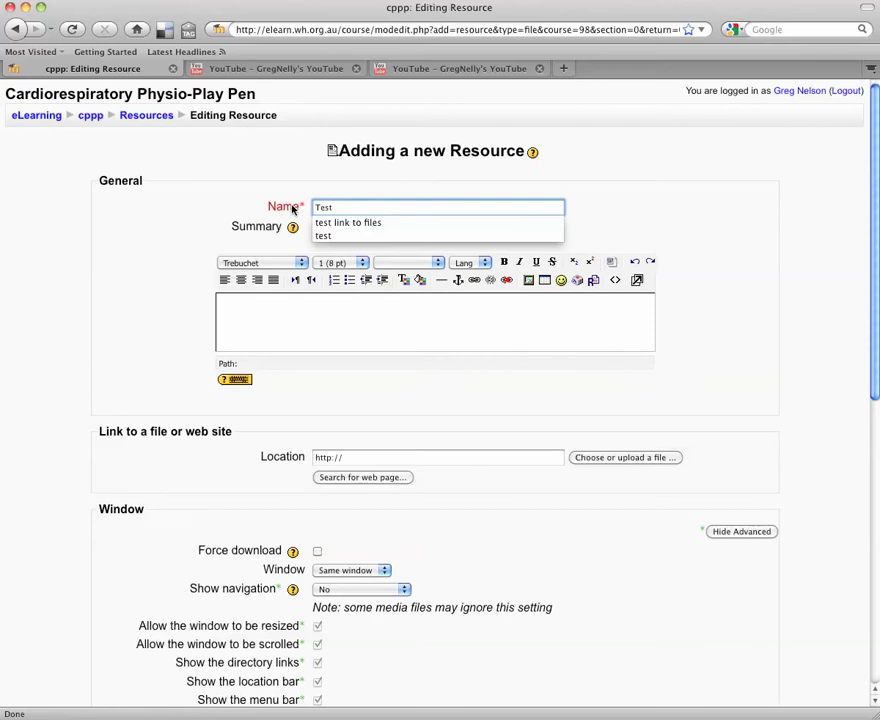
text( word doc)
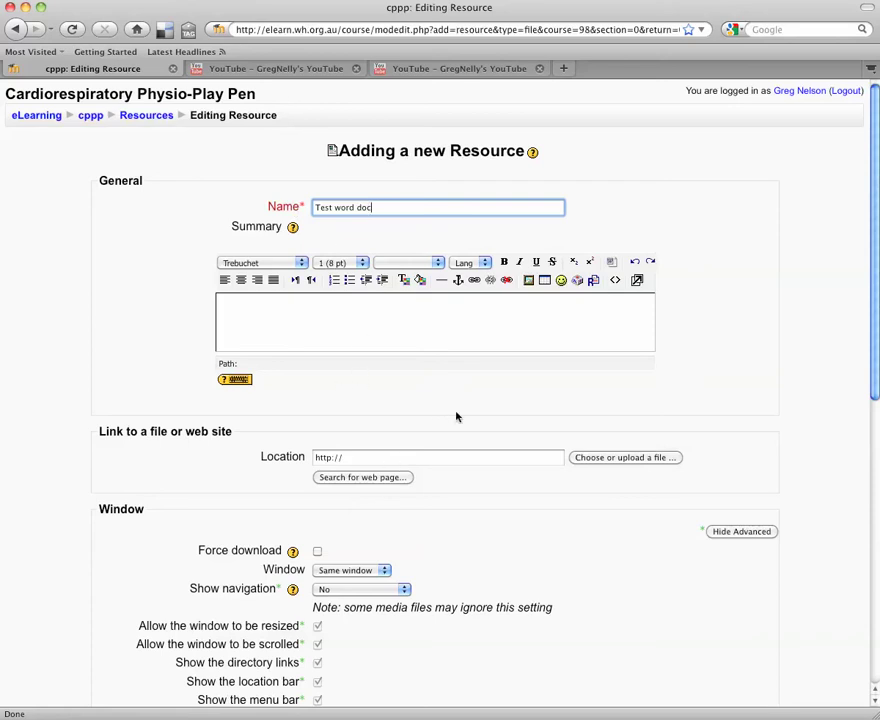
Step: Copy the link address of Elearning_Newsletter_Dec_2010.docx from the course files and close the file browser
click(586, 461)
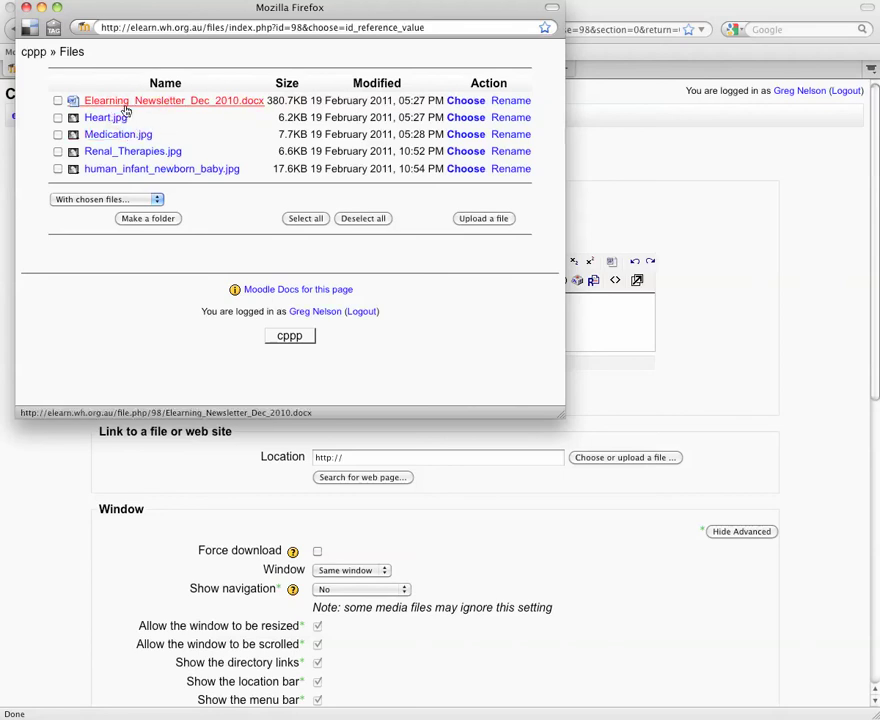
right_click(118, 104)
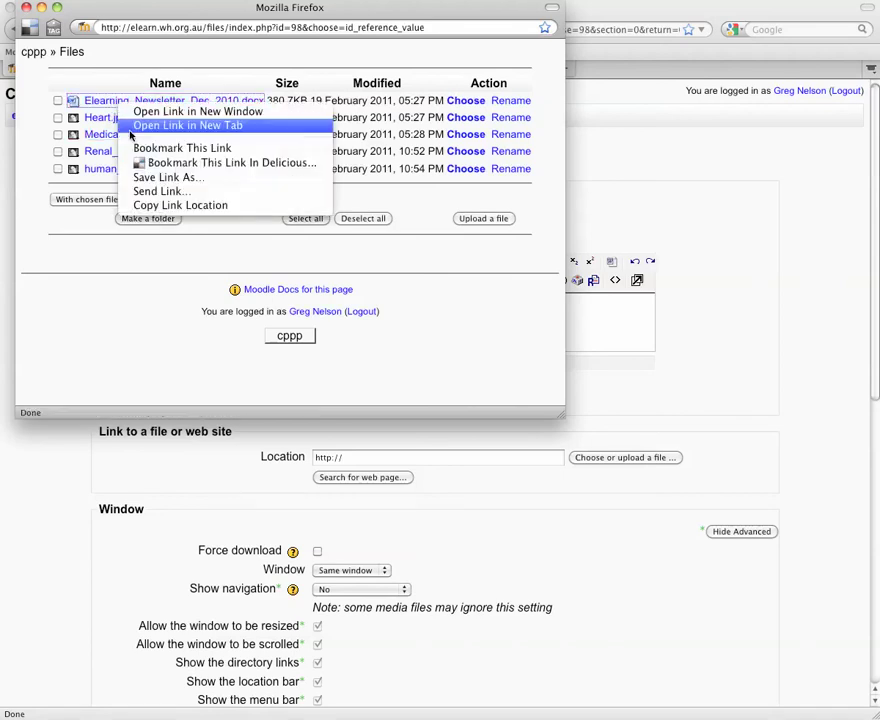
click(153, 205)
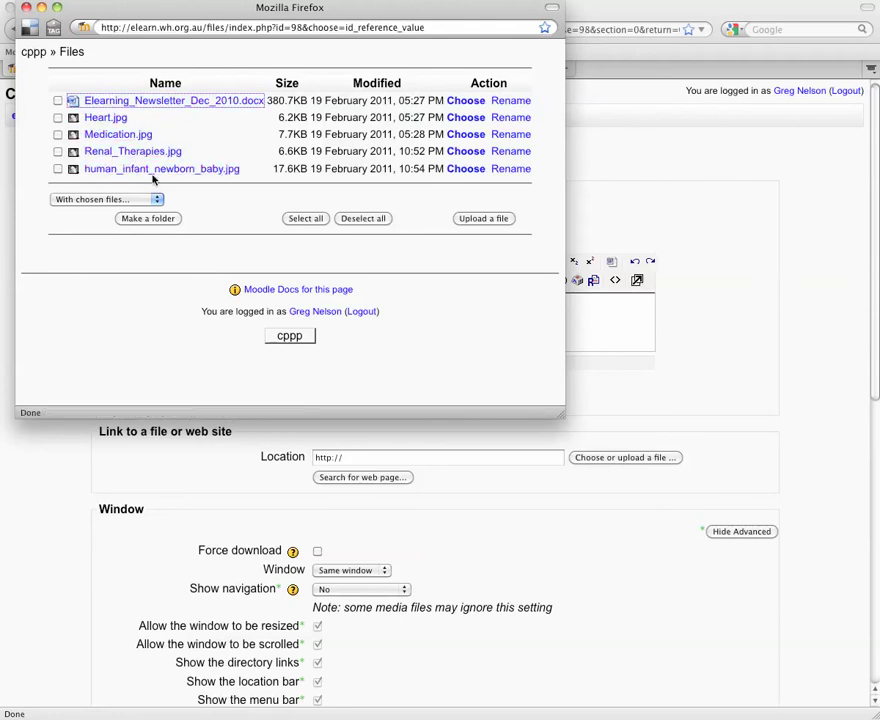
right_click(159, 106)
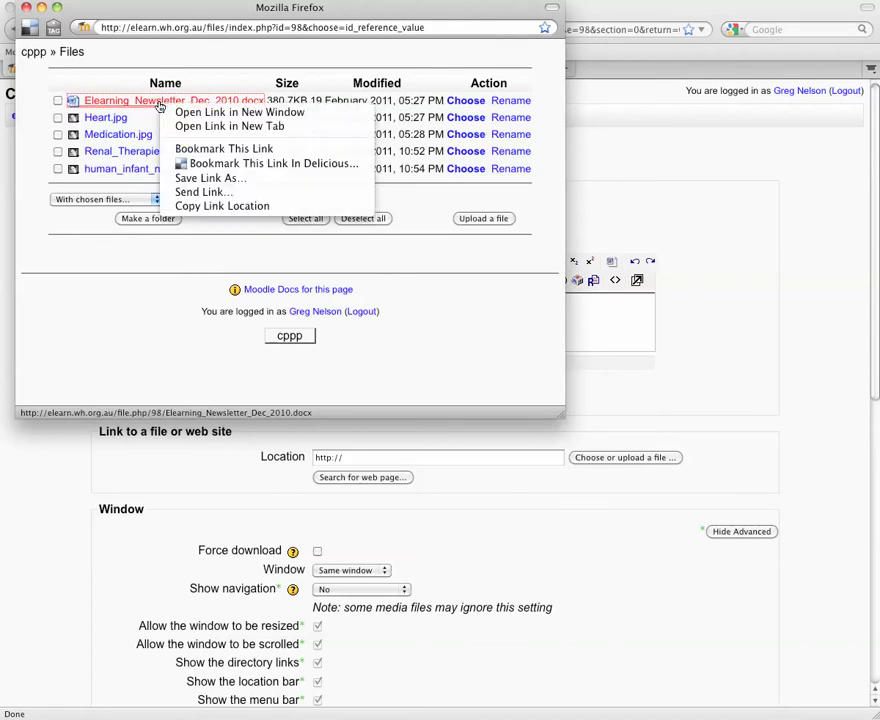
click(193, 206)
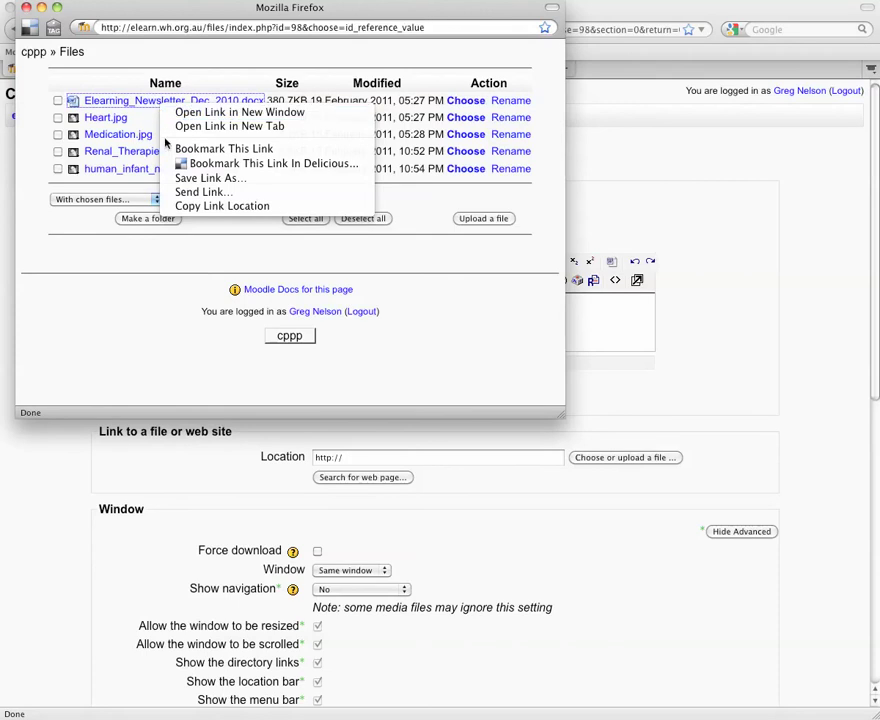
click(188, 206)
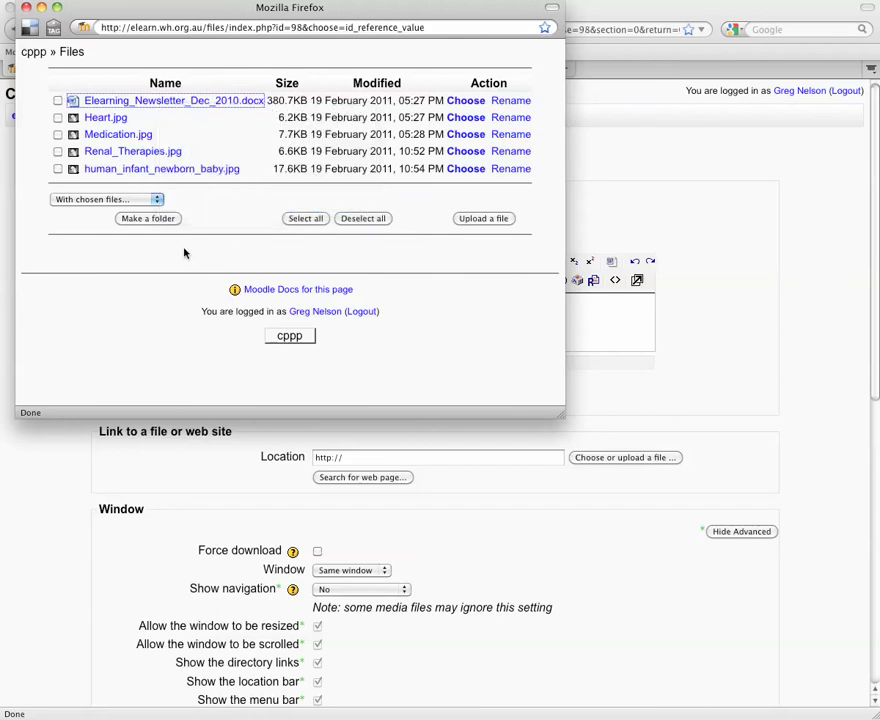
click(26, 8)
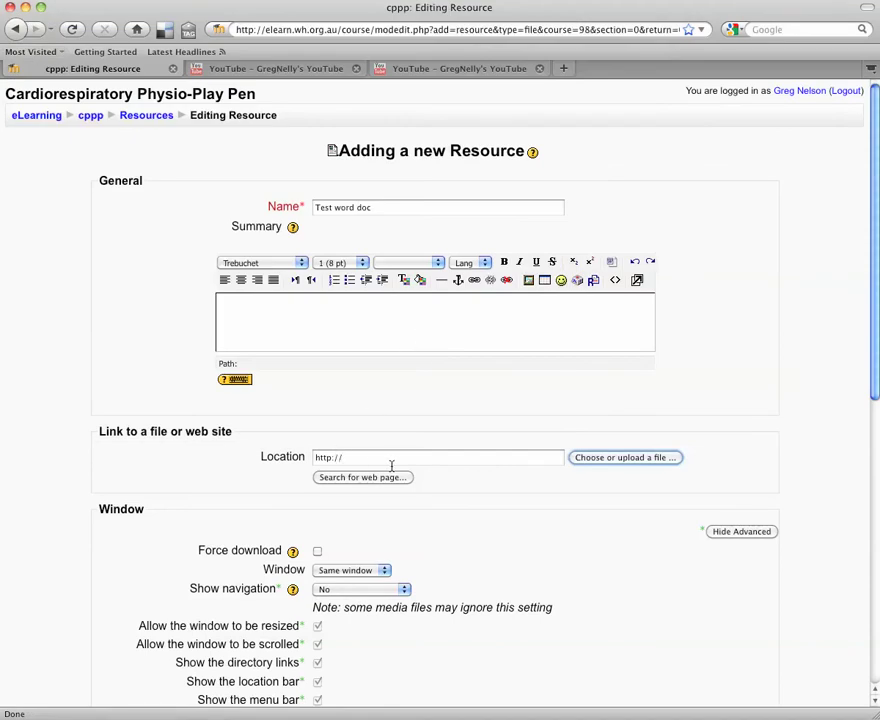
Step: Replace the resource's default location with the copied address of Elearning_Newsletter_Dec_2010.docx
drag(378, 458, 281, 456)
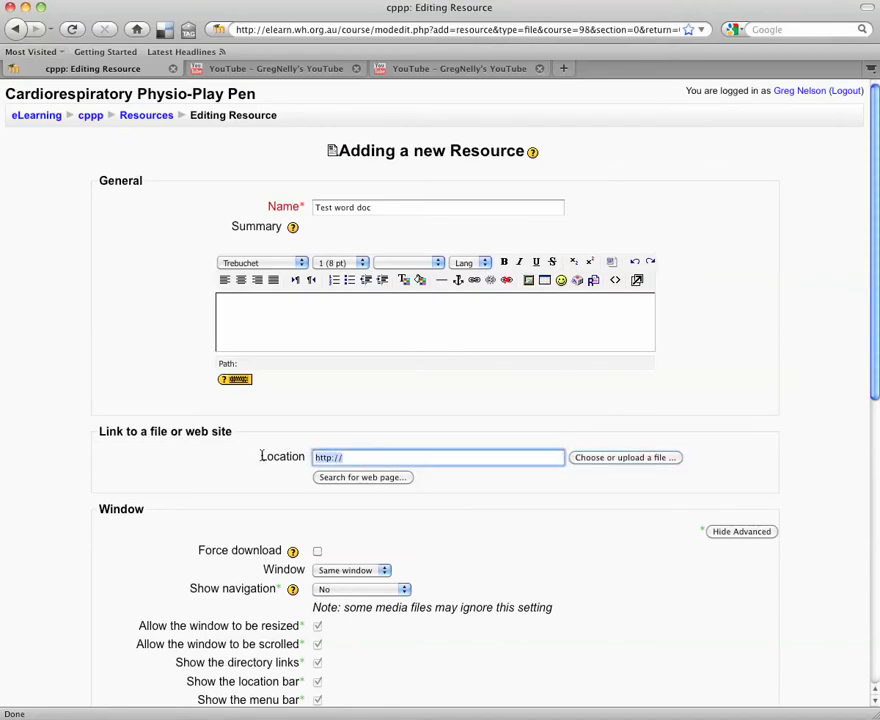
right_click(334, 457)
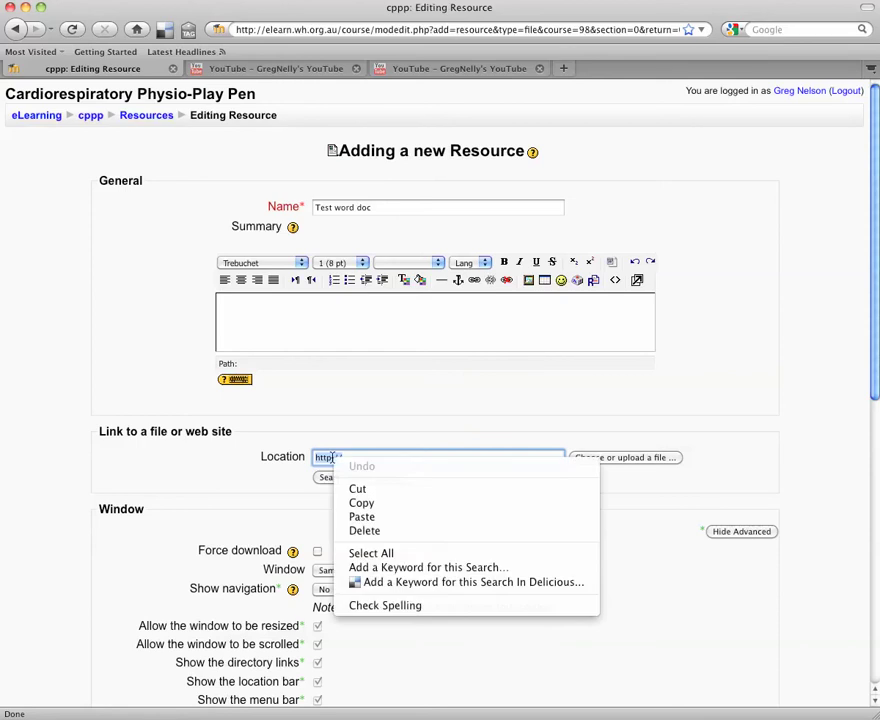
click(362, 516)
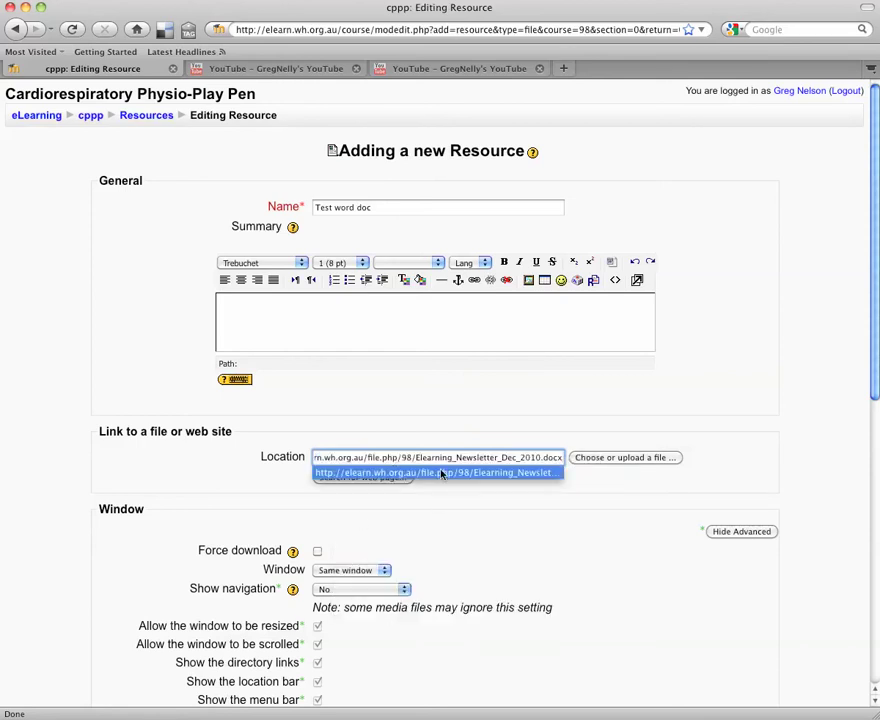
click(610, 503)
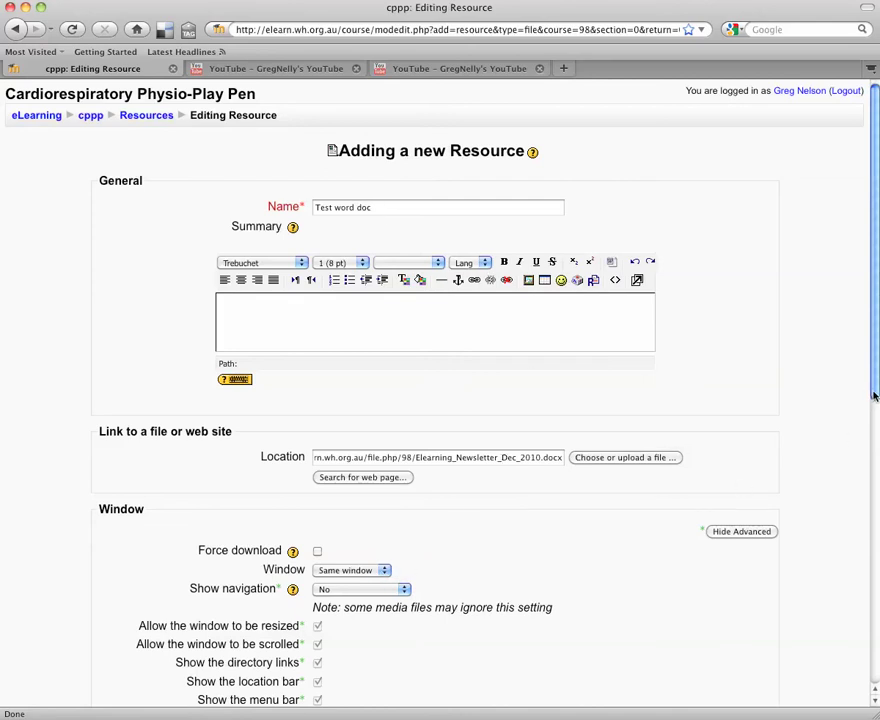
Step: Set the resource to open in a new window, then save and display it
click(345, 571)
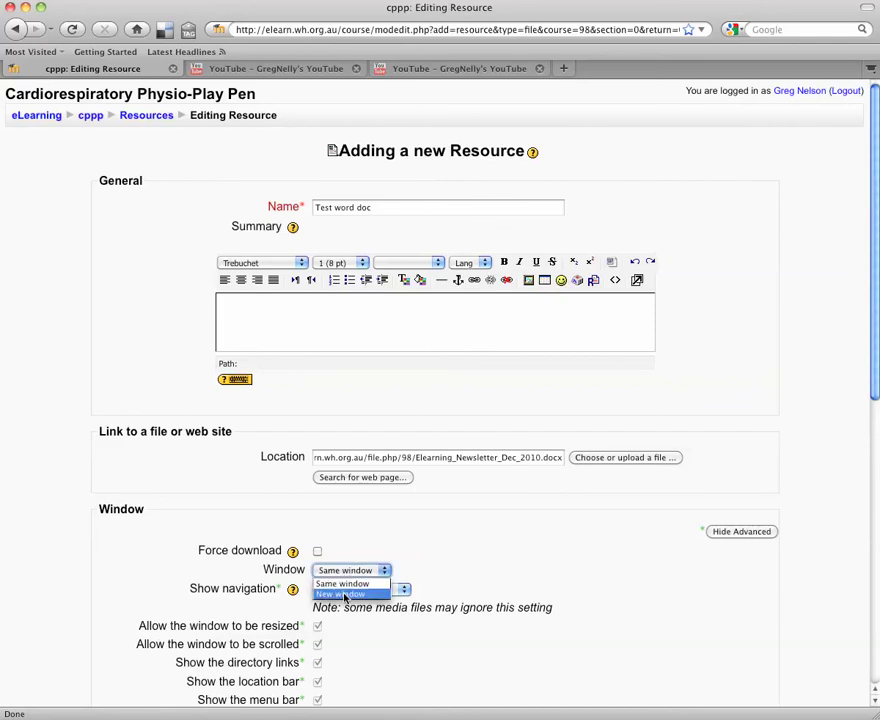
click(338, 594)
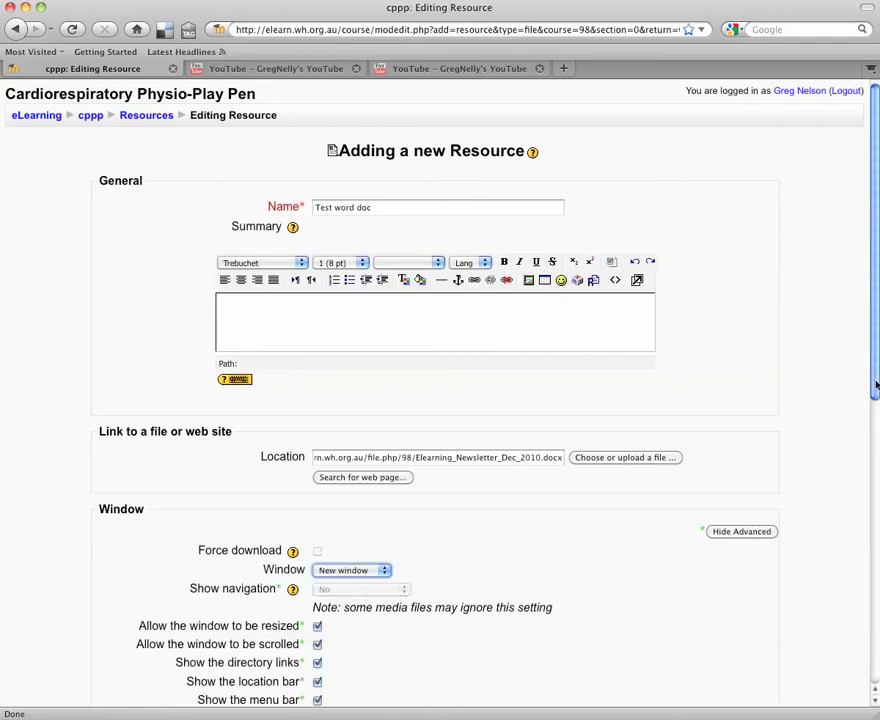
scroll(870, 458, down, 5)
scroll(849, 621, down, 1)
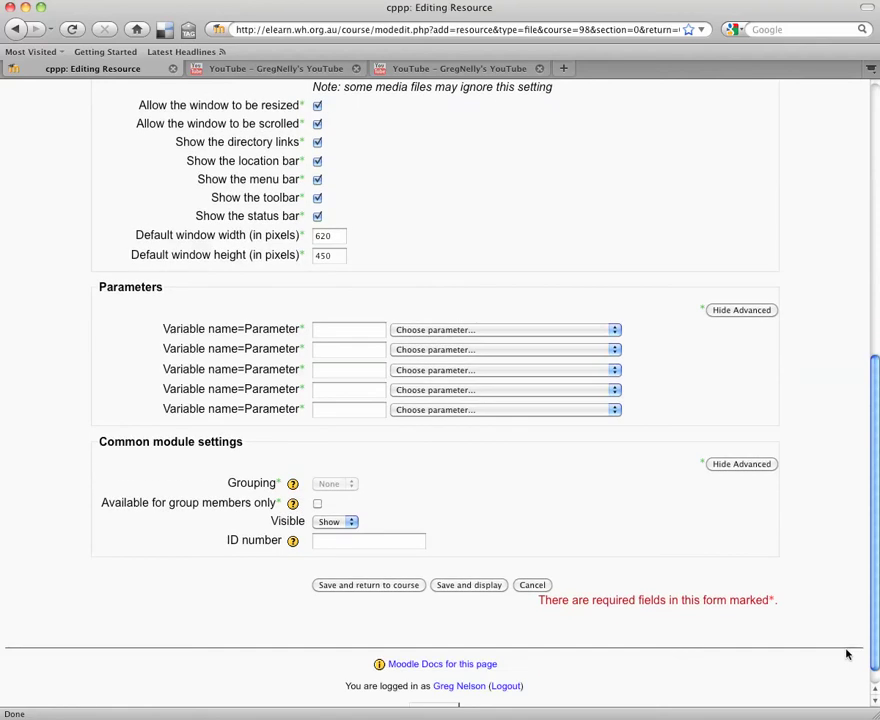
scroll(846, 654, down, 1)
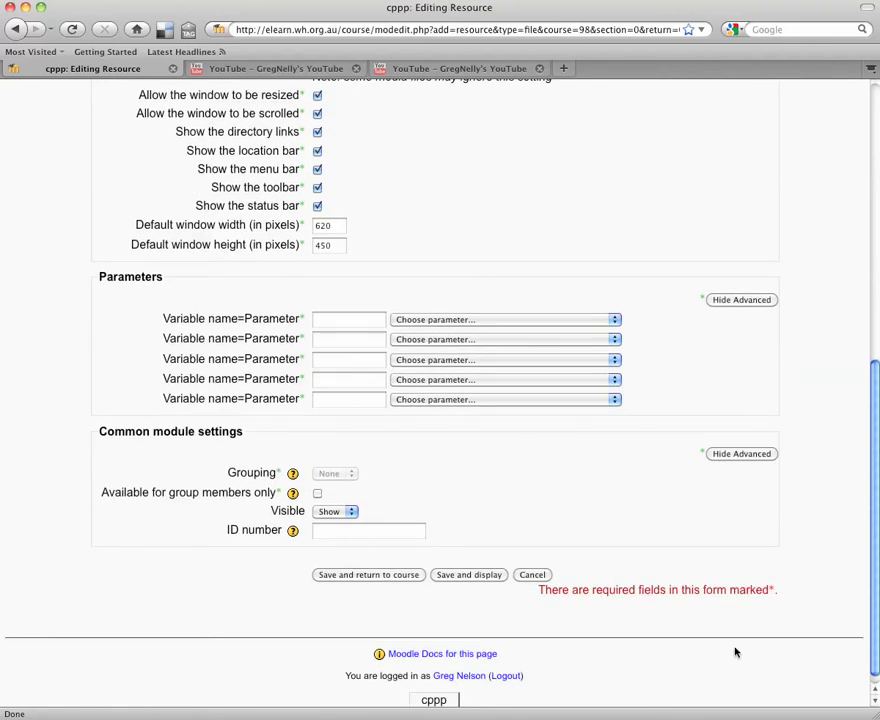
click(451, 576)
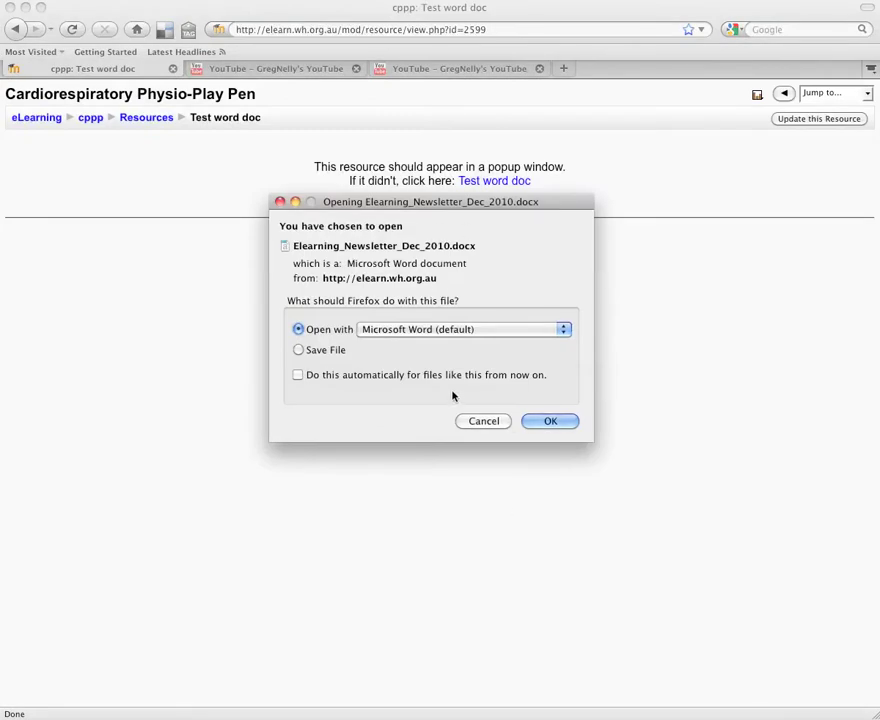
Step: Open the linked newsletter in Microsoft Word, view it, and close the document
click(535, 424)
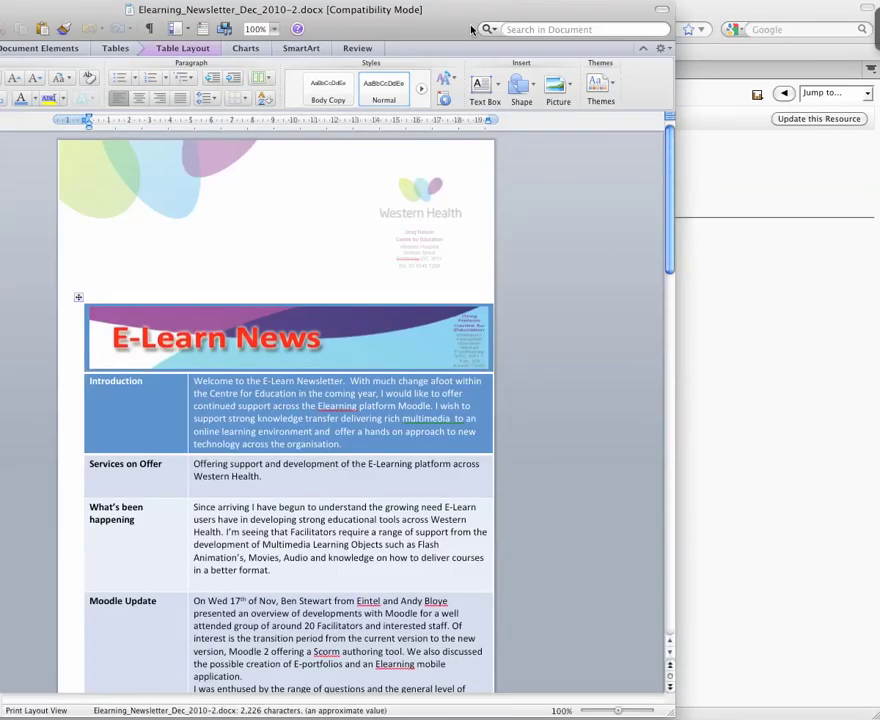
drag(496, 12, 616, 18)
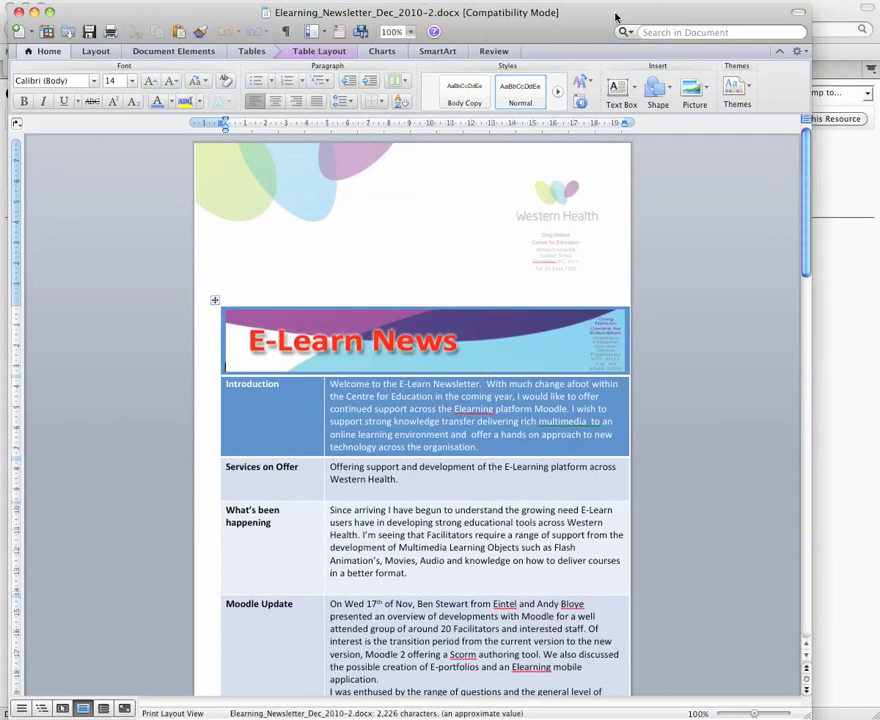
click(18, 13)
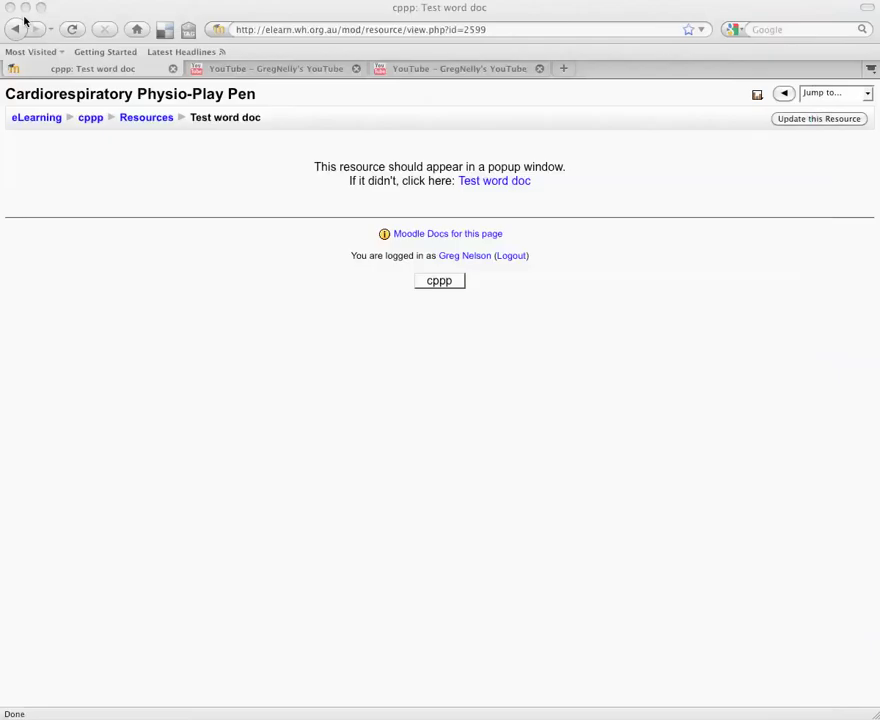
Step: Return to the cppp course page and view it with editing off before turning editing back on
click(90, 118)
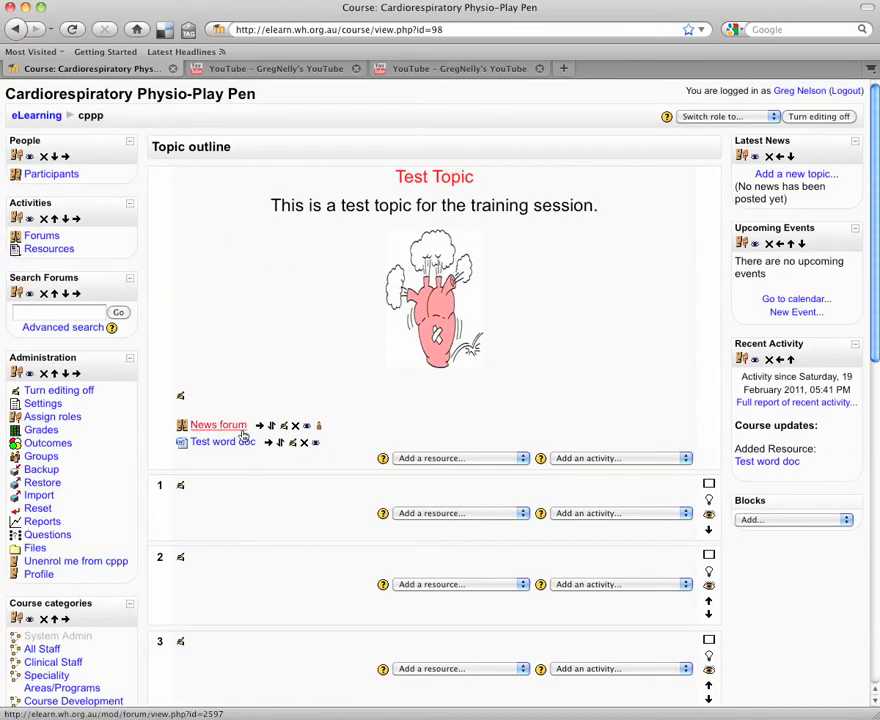
click(816, 117)
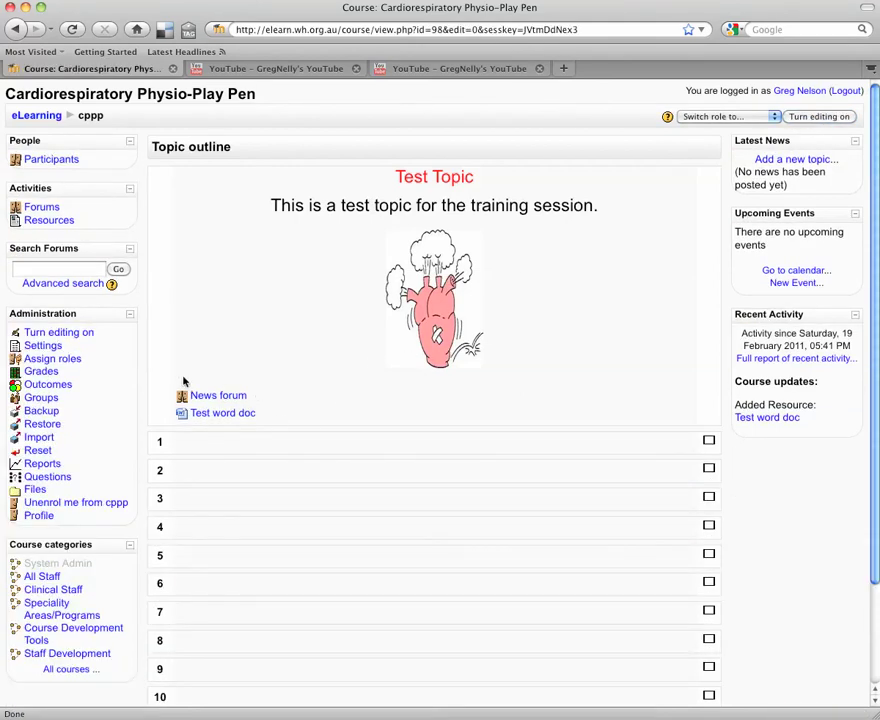
click(807, 117)
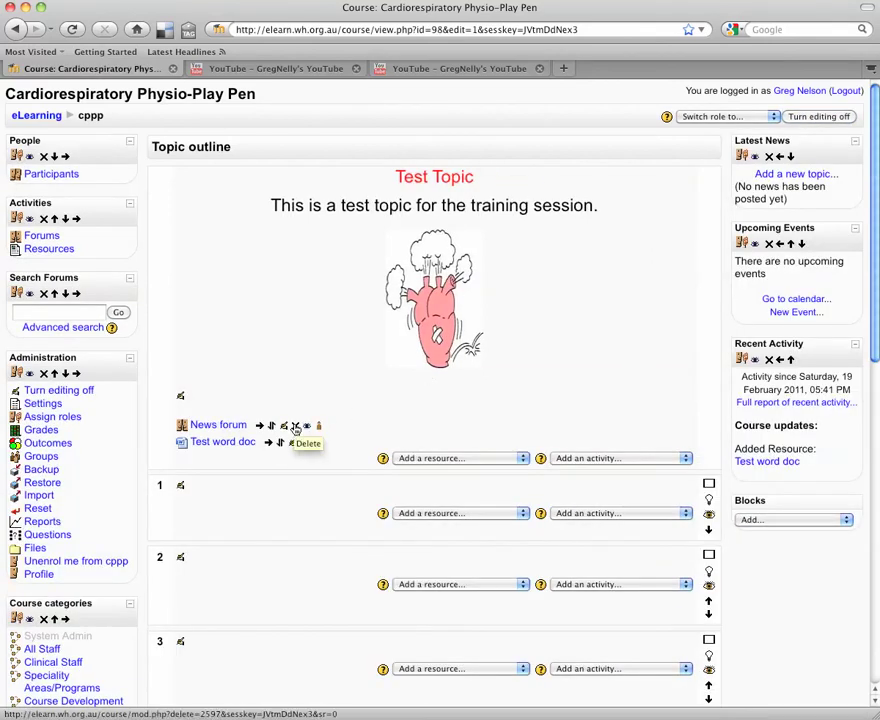
Step: Hide the News forum and check the course page with editing off, ending with editing turned back on
click(296, 427)
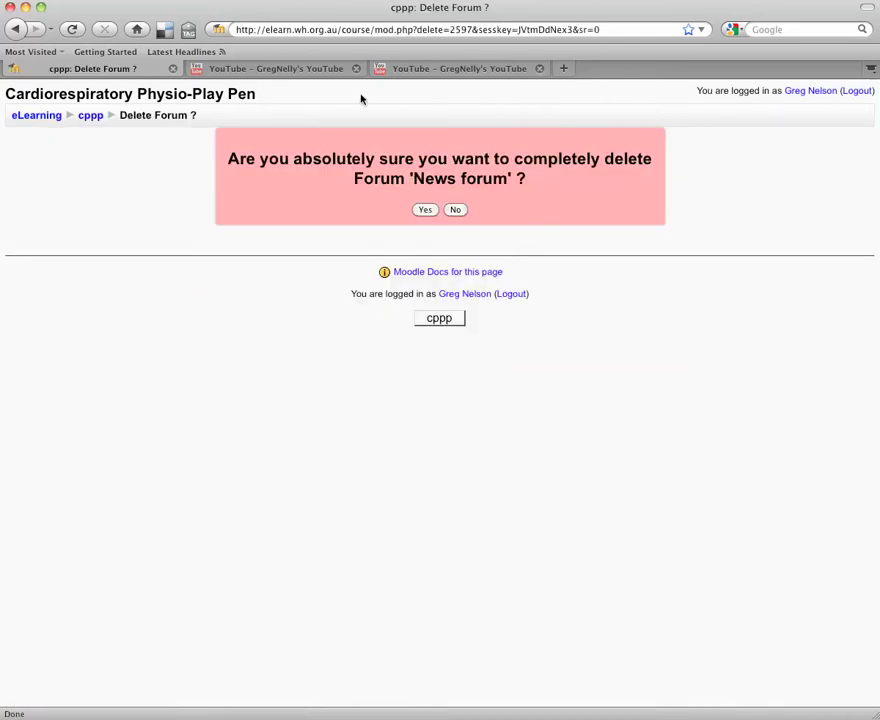
click(455, 214)
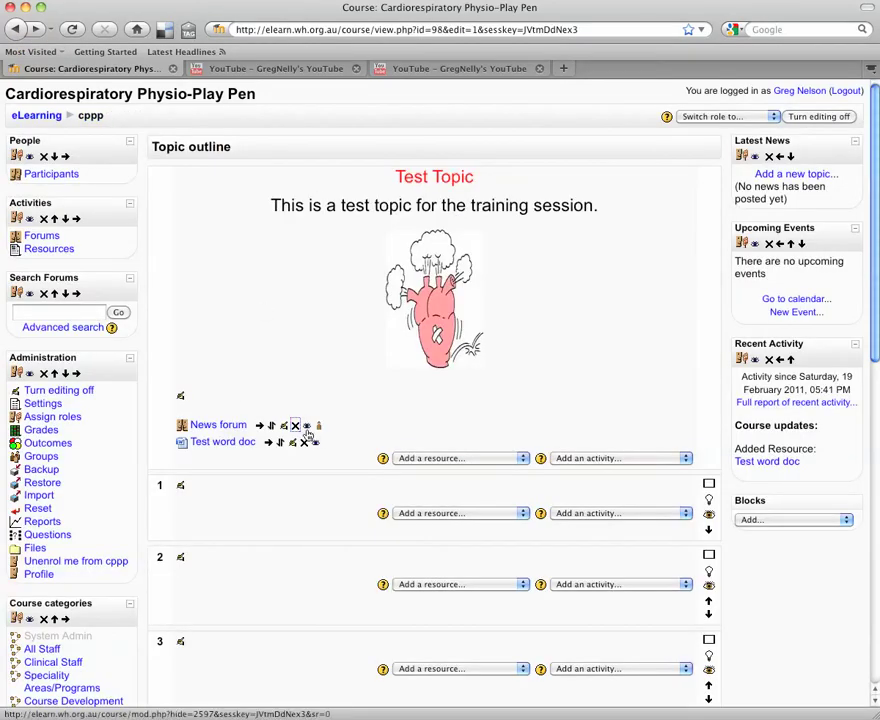
click(307, 427)
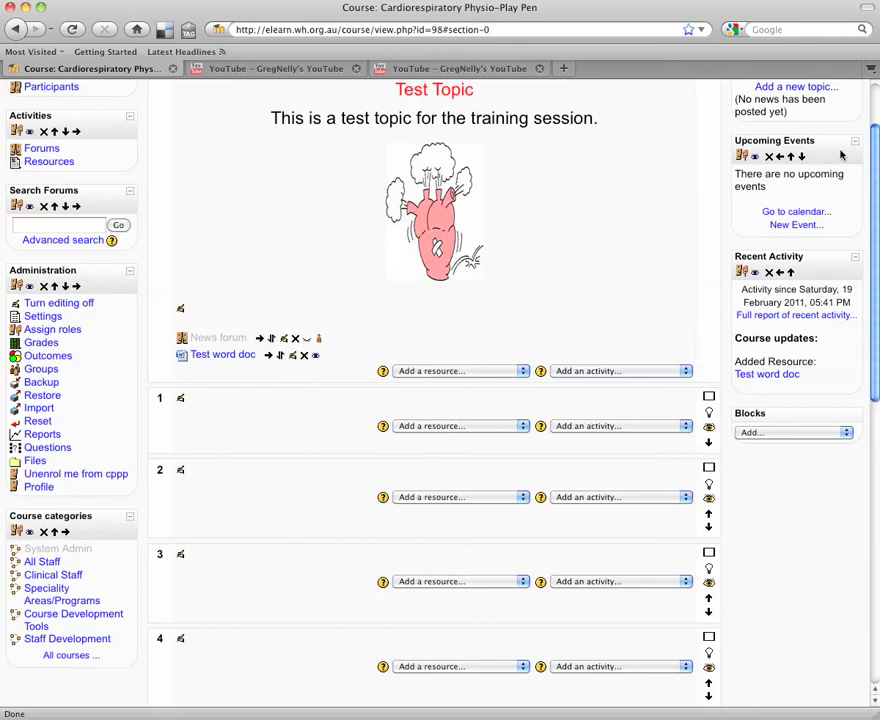
scroll(873, 145, up, 3)
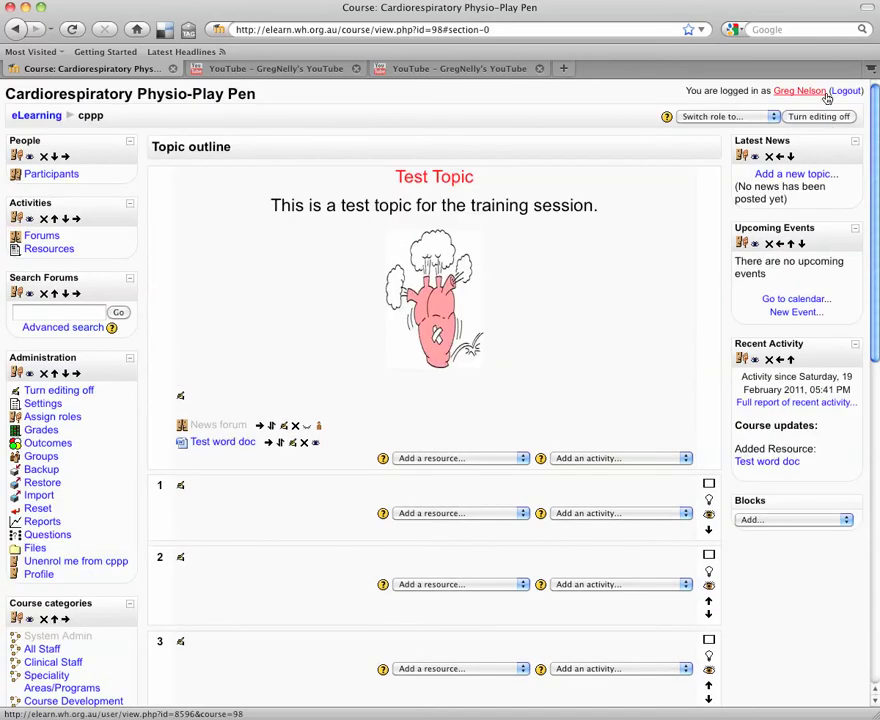
click(803, 118)
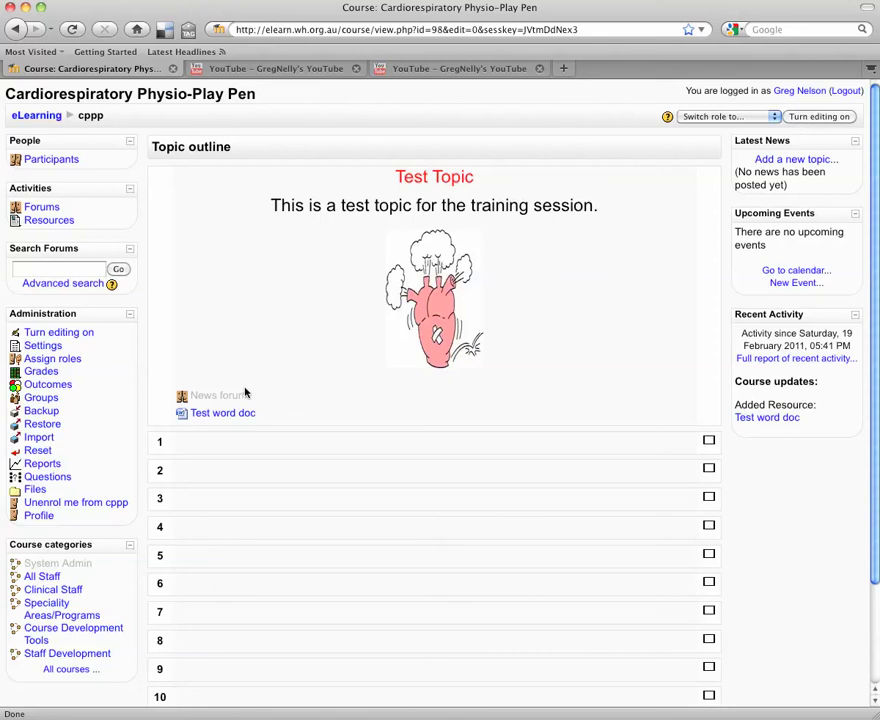
click(812, 117)
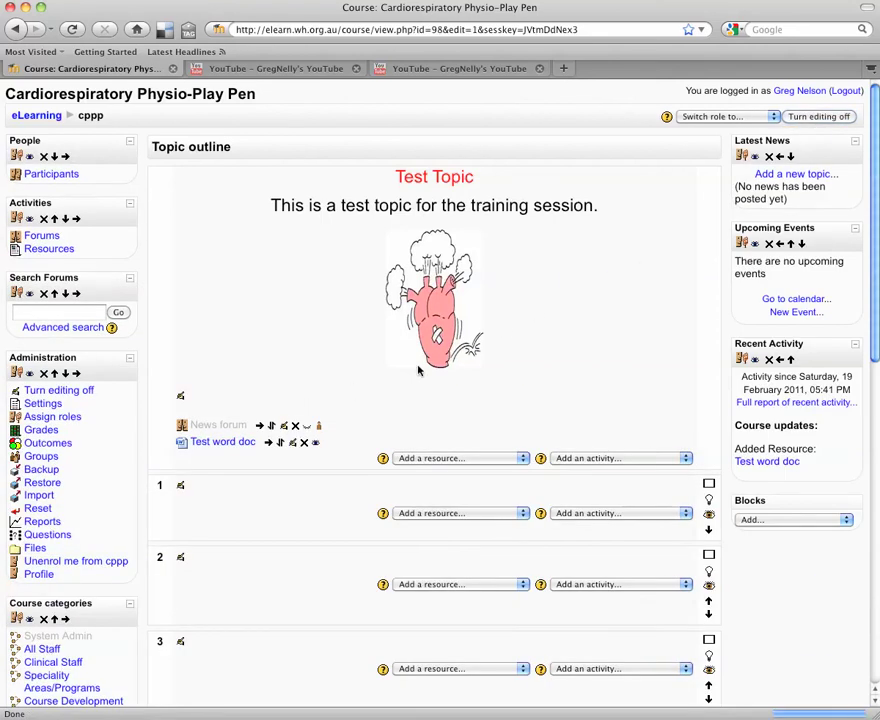
Step: Delete the News forum from the Test Topic section and confirm the deletion
click(295, 427)
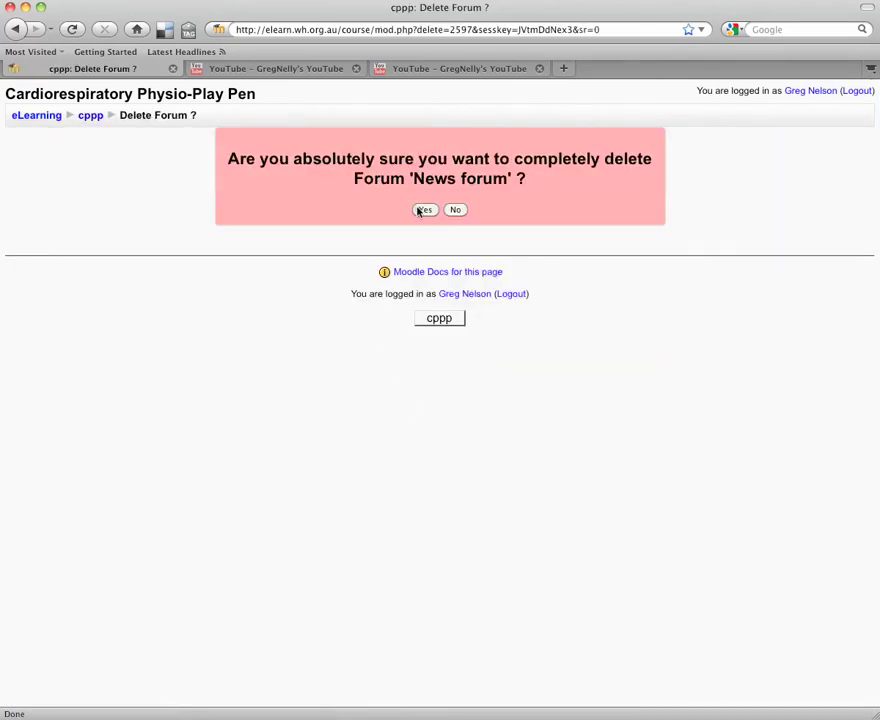
click(421, 210)
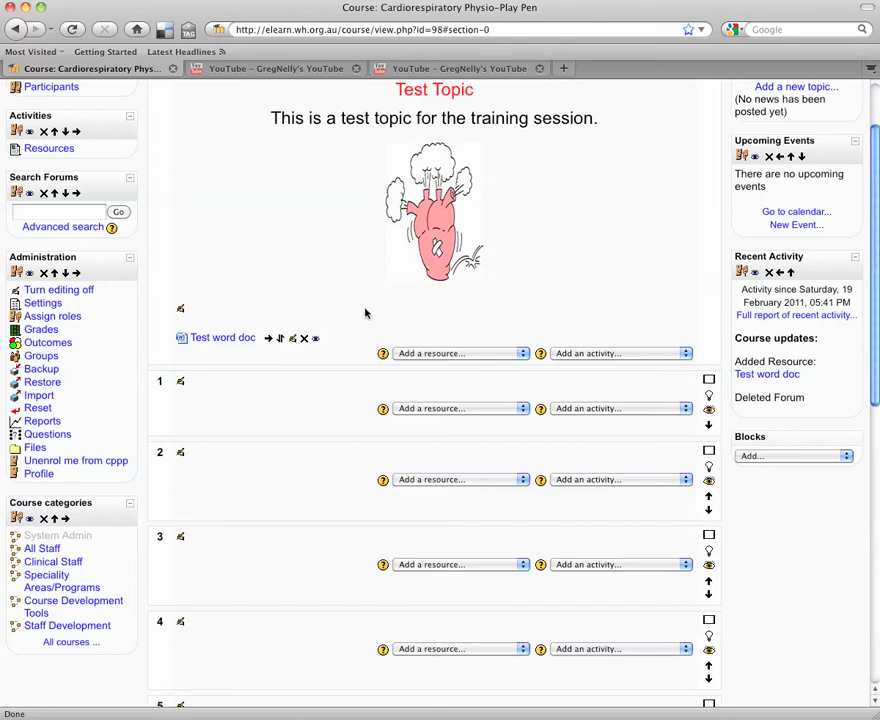
Step: Show the activity types that can be added to the Test Topic section
click(573, 354)
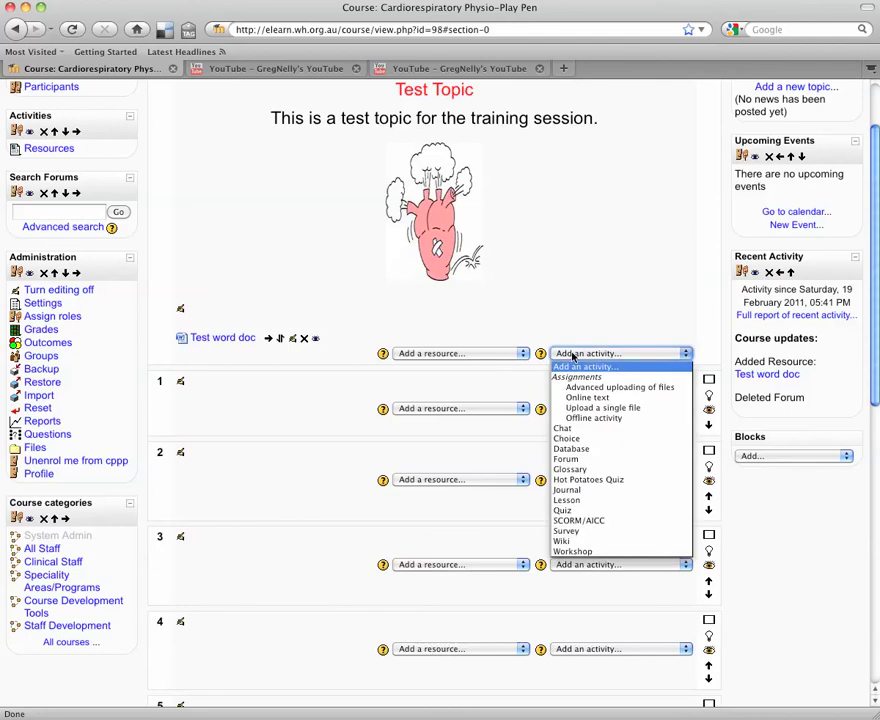